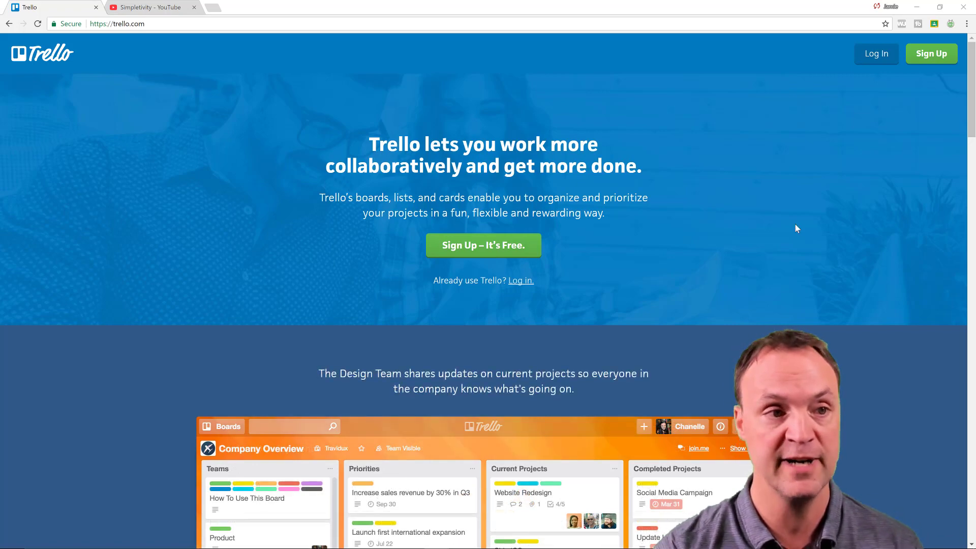
- Switch to the Simpletivity YouTube page that is already open in the browser
click(162, 7)
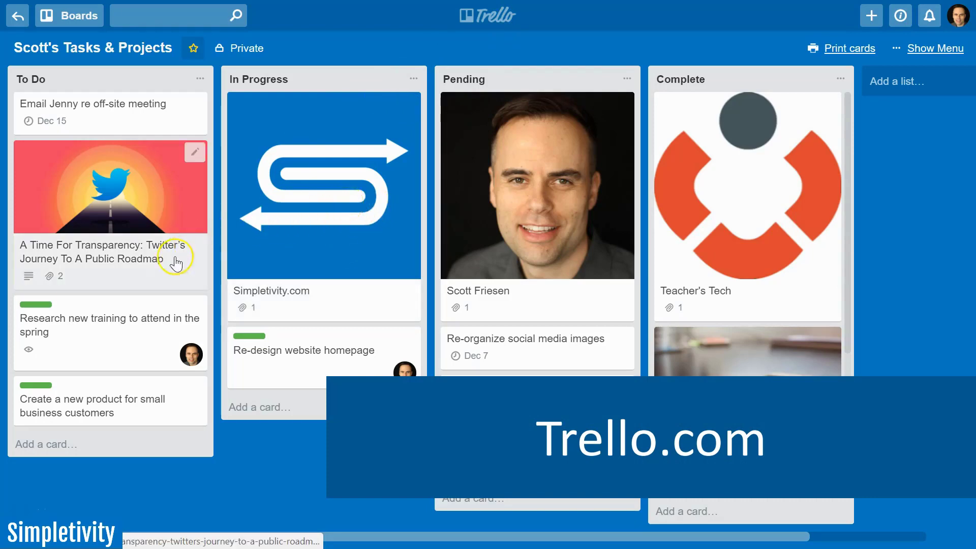
- Move the "Re-design website homepage" card from In Progress to the Pending list, below "Re-organize social media images"
drag(262, 385, 466, 407)
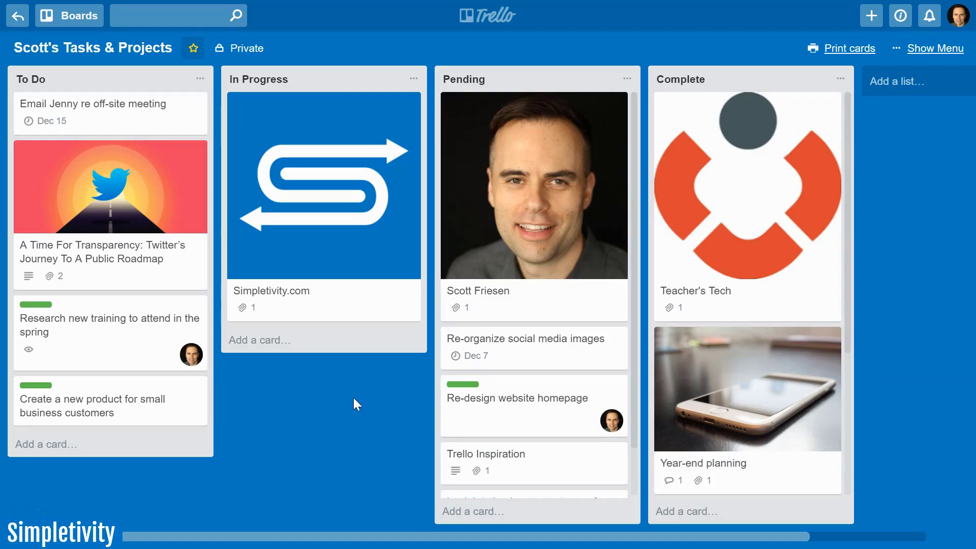
click(357, 395)
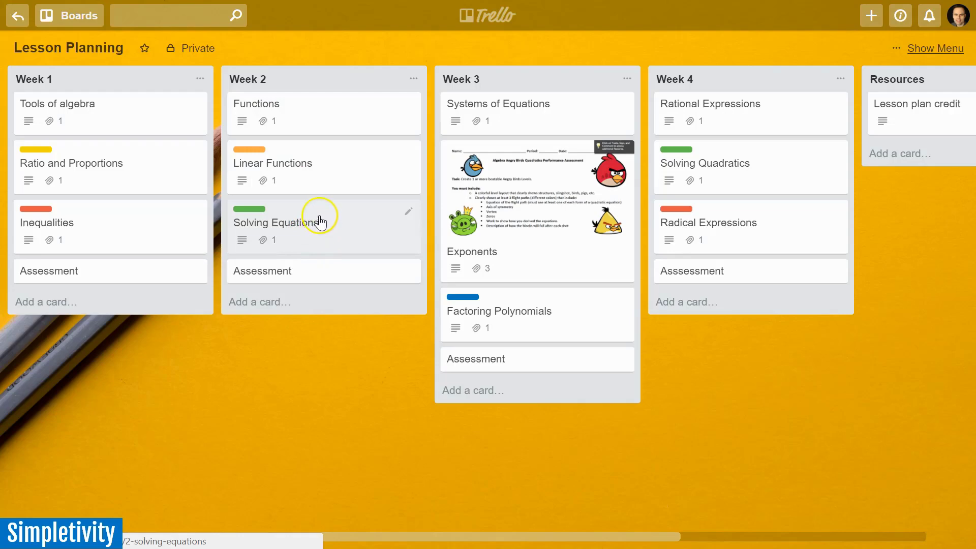
- Place the Solving Equations card above Linear Functions in Week 2 and swap it with Ratio and Proportions from Week 1
drag(285, 220, 291, 121)
drag(292, 170, 301, 125)
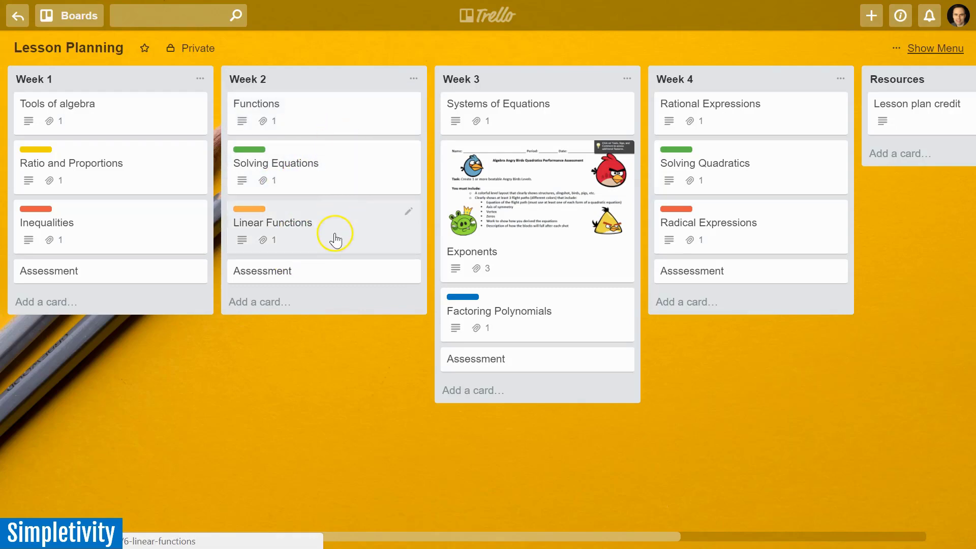
drag(316, 179, 115, 163)
drag(82, 237, 307, 179)
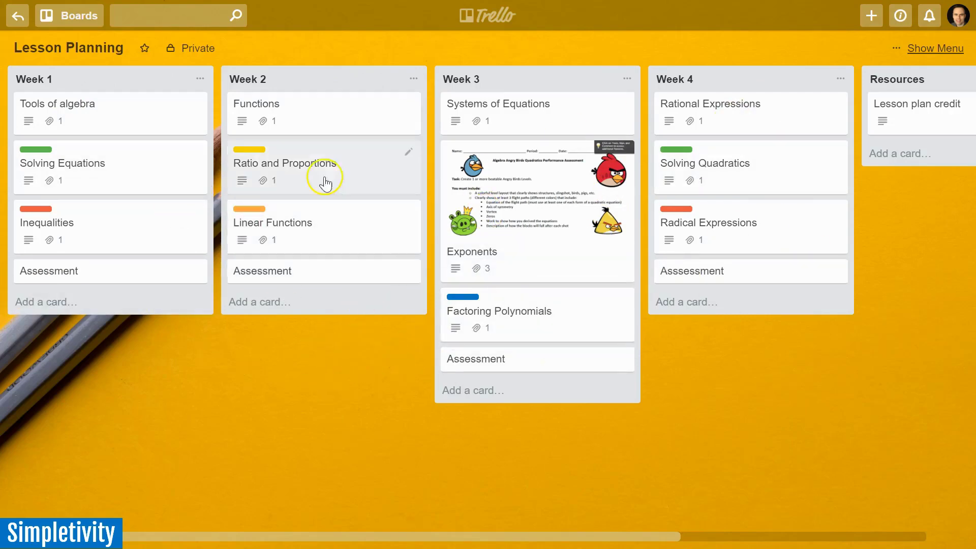
- Open the Ratio and Proportions card to review its label, description and attachment, and close it
click(289, 177)
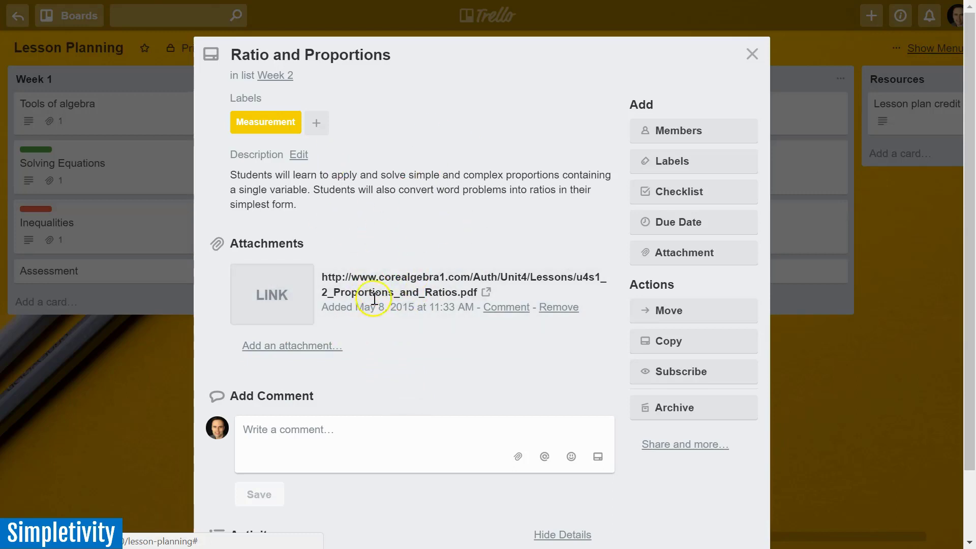
click(752, 54)
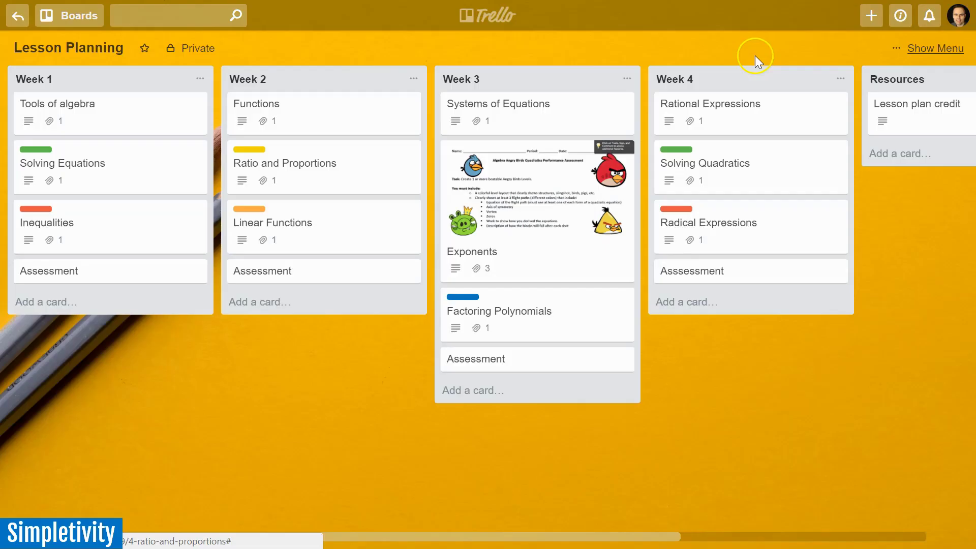
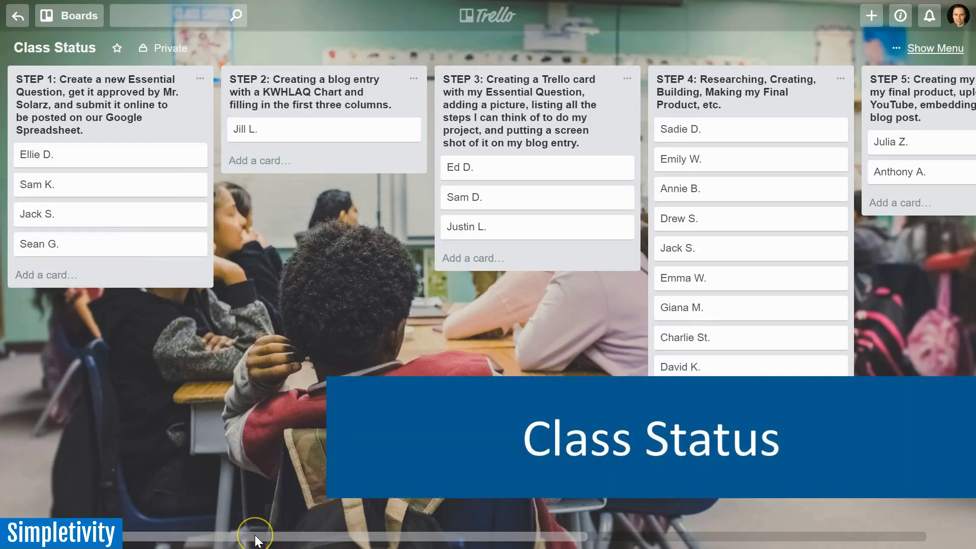
- Look over the Class Status lists and move the second student card in STEP 4 to the end of STEP 5
drag(256, 541, 478, 532)
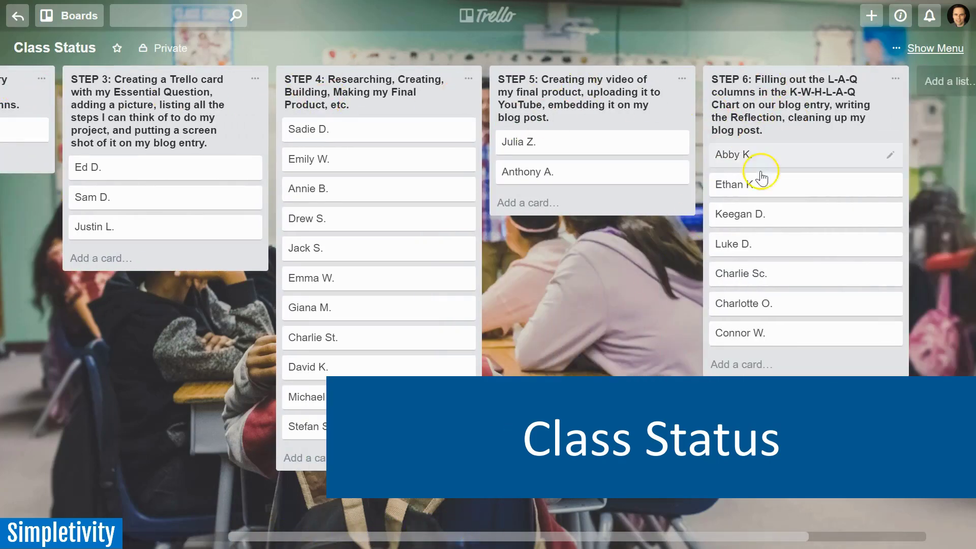
drag(593, 532, 273, 540)
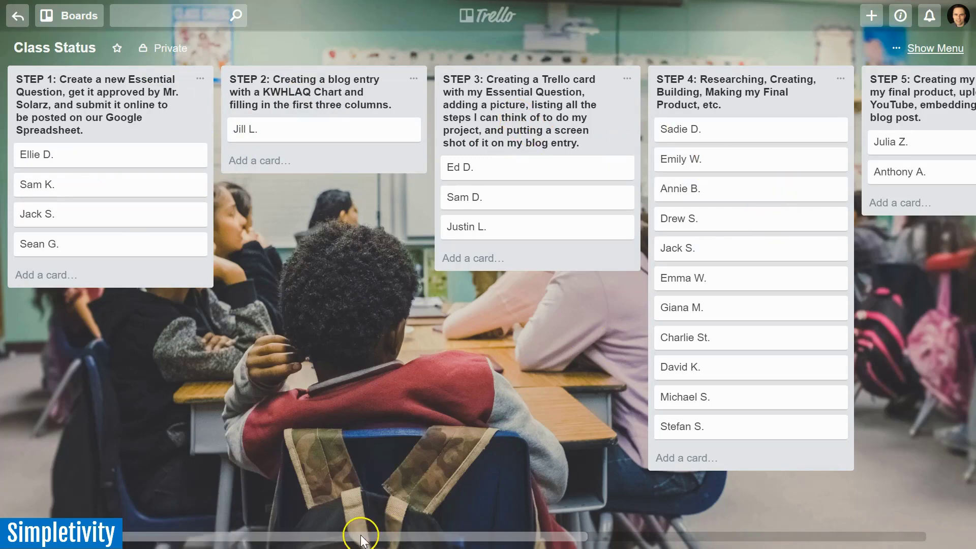
drag(359, 536, 562, 540)
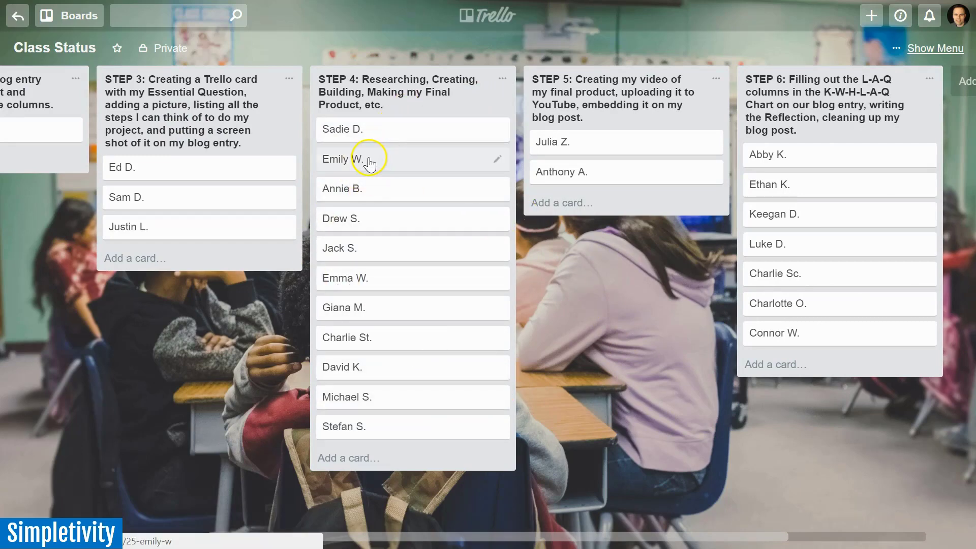
drag(370, 164, 597, 221)
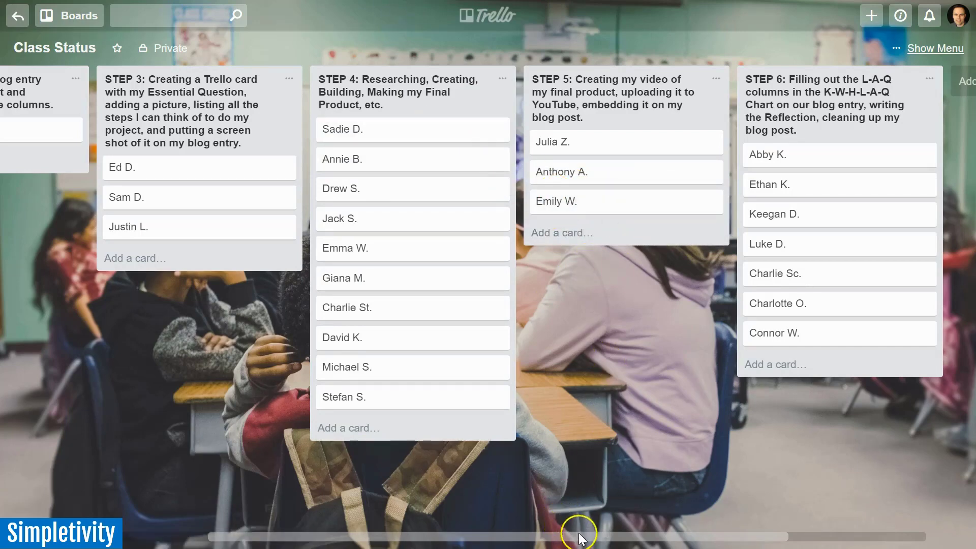
- Open the student card in the STEP 2 list to view its details, and close it
drag(580, 534, 351, 530)
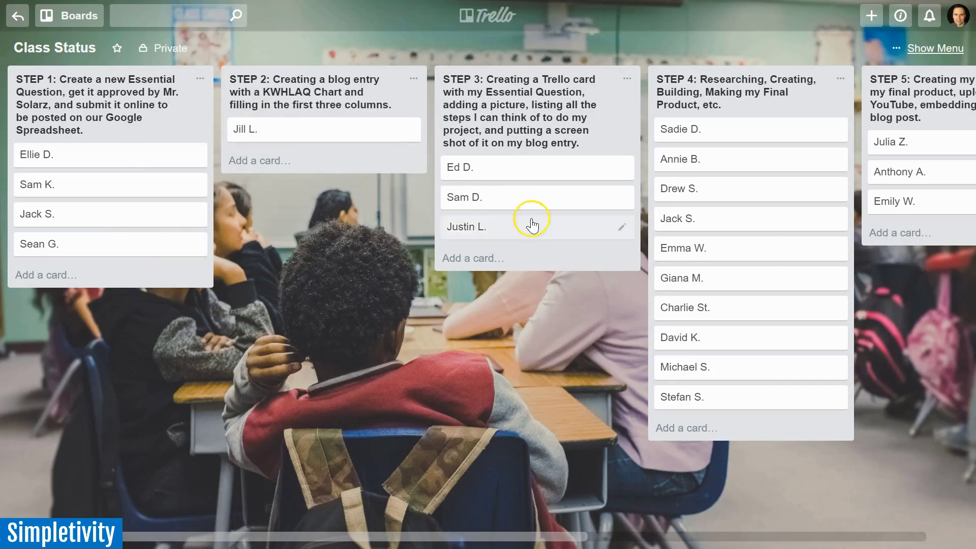
mouse_move(288, 538)
mouse_down()
mouse_move(516, 534)
mouse_move(283, 533)
mouse_up()
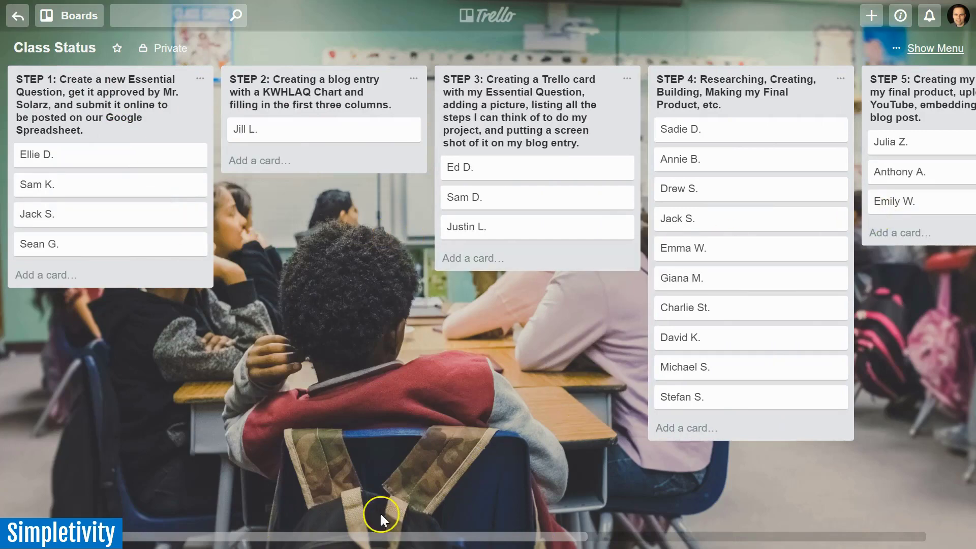
drag(289, 531, 293, 478)
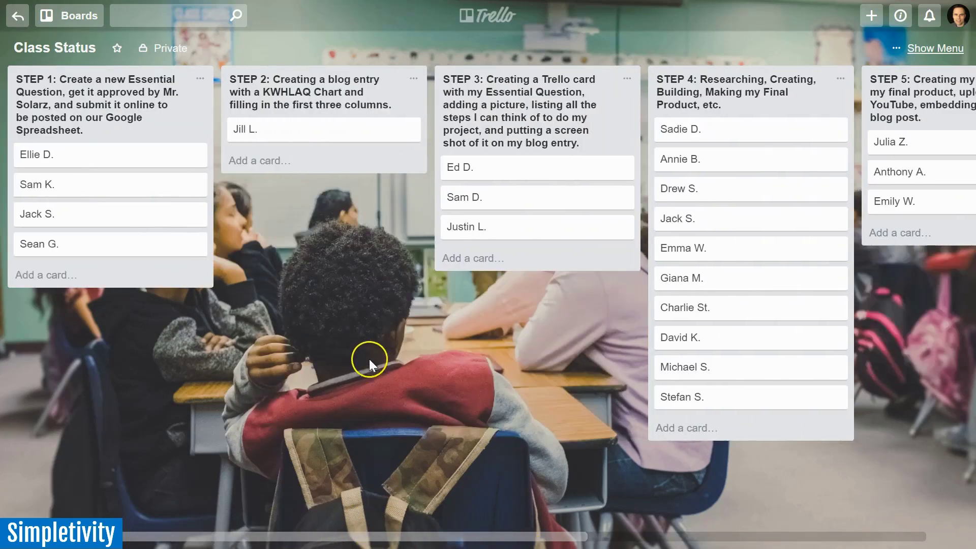
click(279, 134)
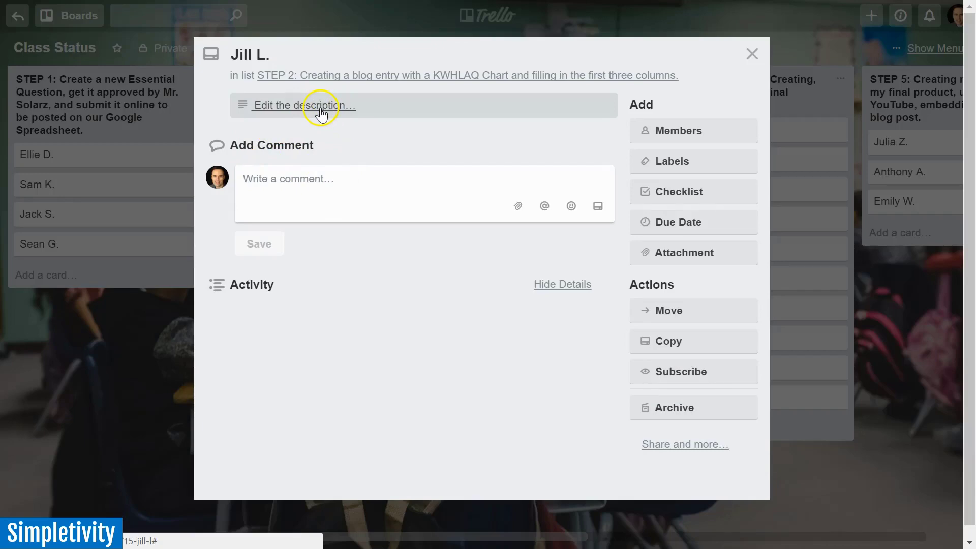
click(752, 54)
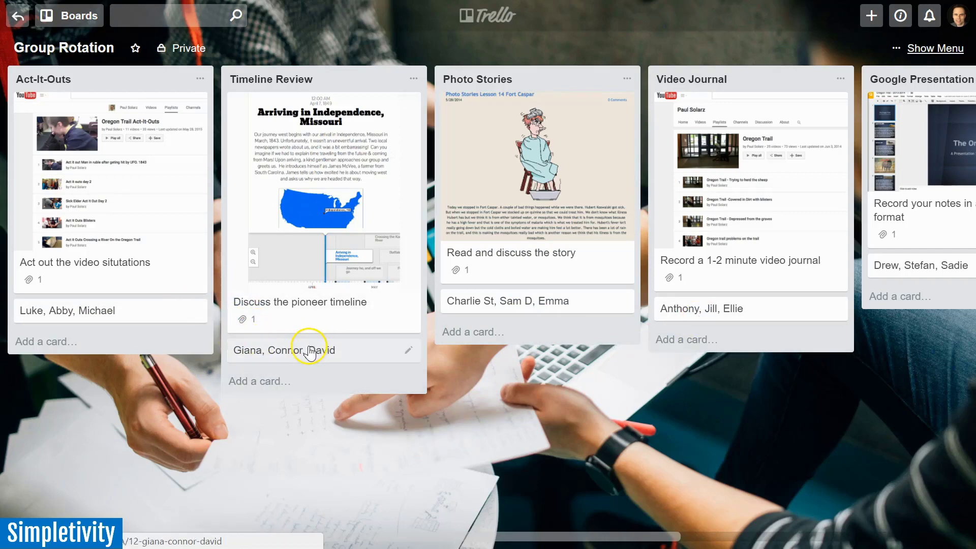
- Rotate the student group cards from Timeline Review to Photo Stories, Photo Stories to Video Journal, and Video Journal to Timeline Review
drag(309, 350, 721, 304)
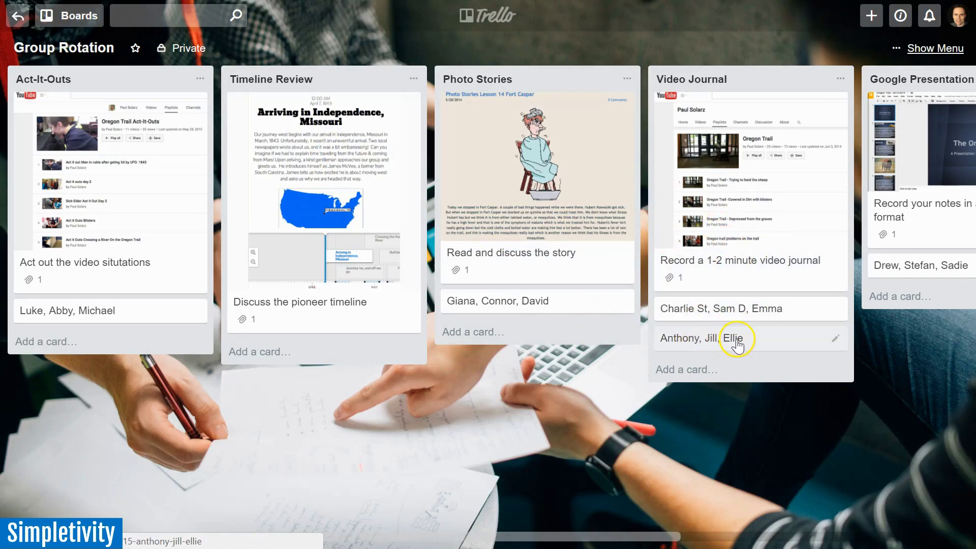
drag(737, 345, 314, 355)
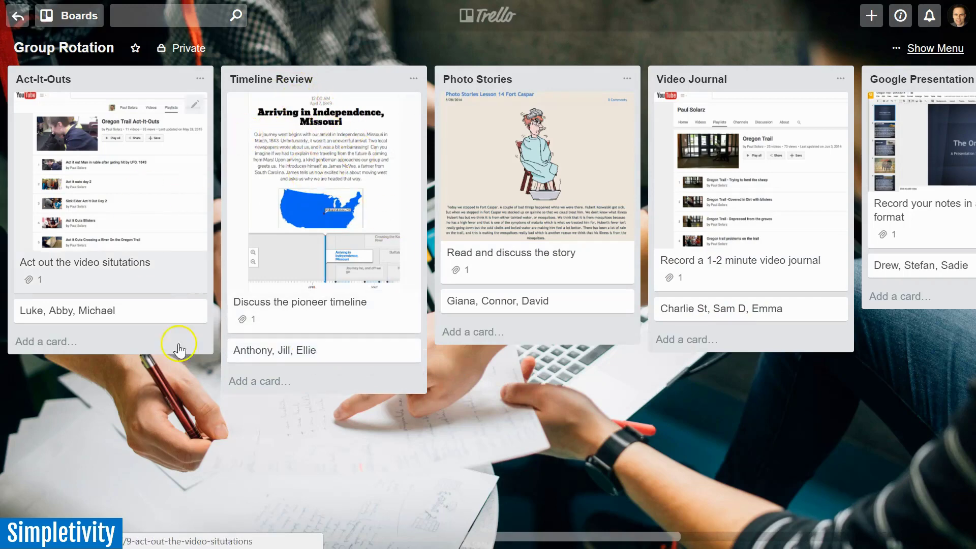
scroll(375, 540, right, 2)
drag(374, 536, 336, 520)
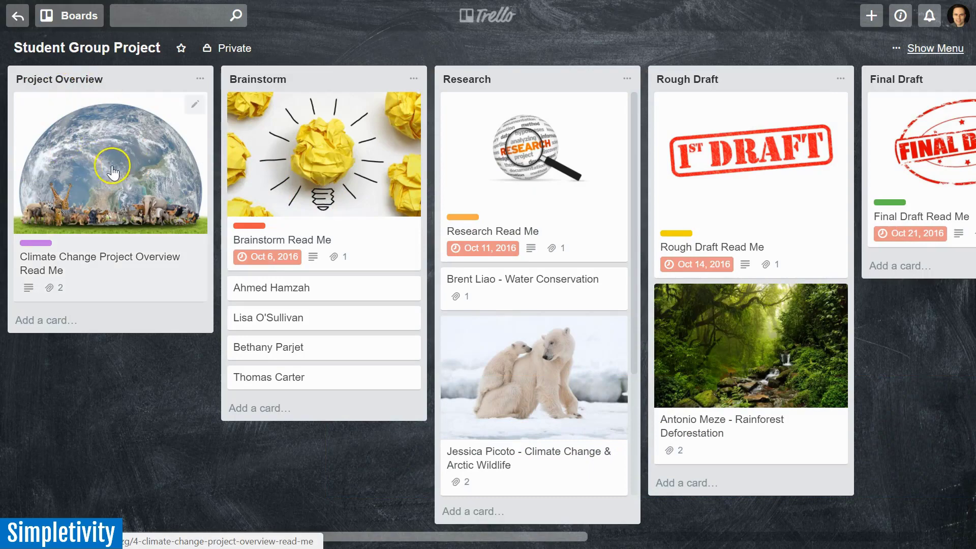
- Open the Climate Change Project Overview Read Me card, review its description and attachments, and close it
click(111, 199)
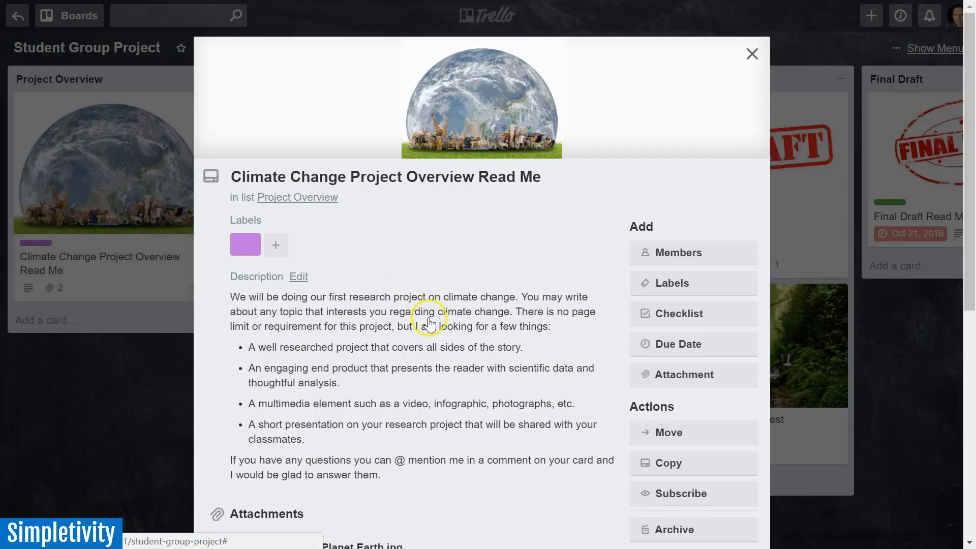
scroll(405, 270, down, 2)
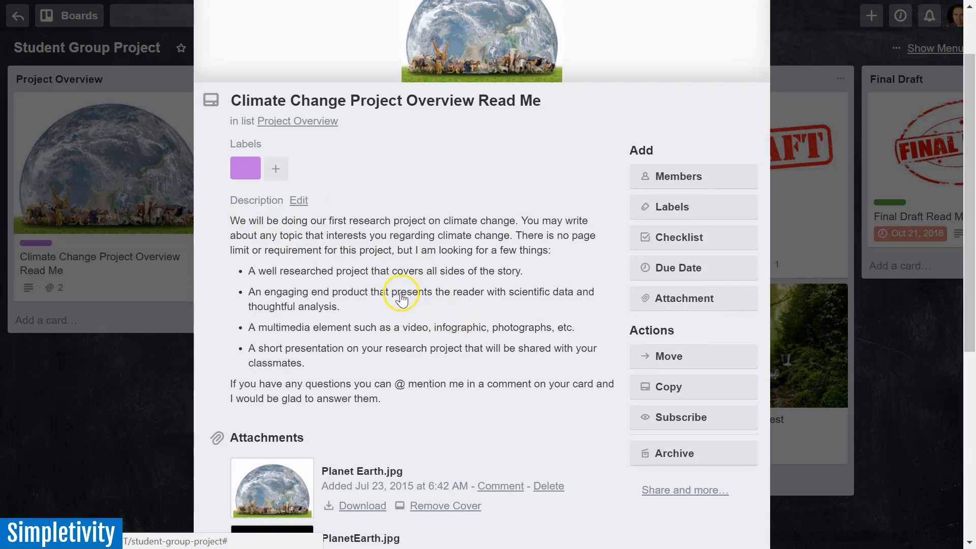
scroll(401, 295, down, 3)
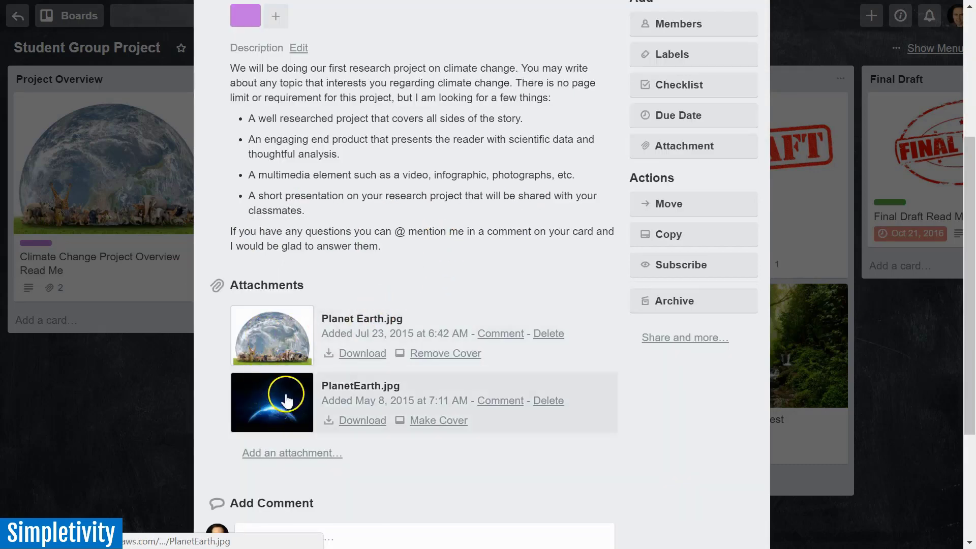
scroll(359, 350, up, 3)
scroll(521, 154, up, 2)
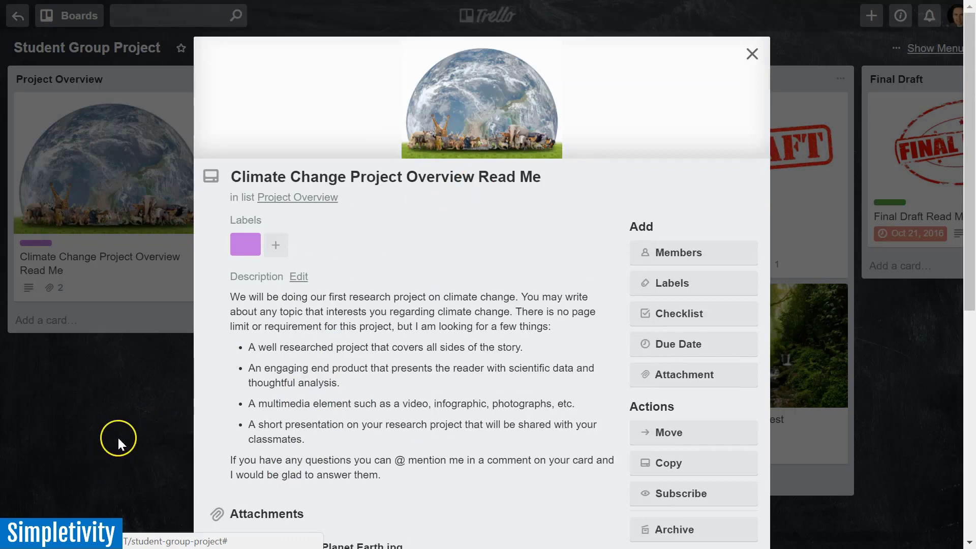
click(118, 438)
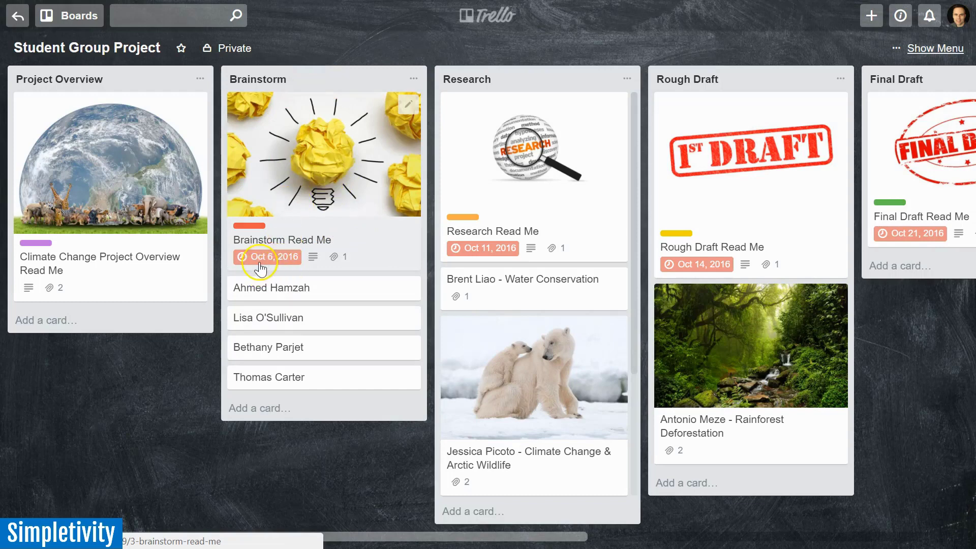
- Check the due date on the Brainstorm Read Me card and open the card
mouse_move(268, 265)
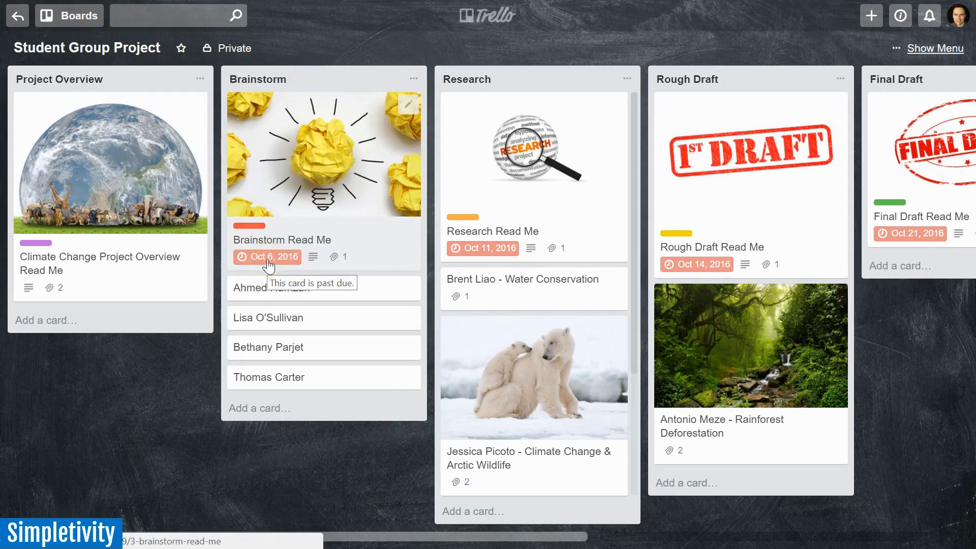
mouse_move(274, 259)
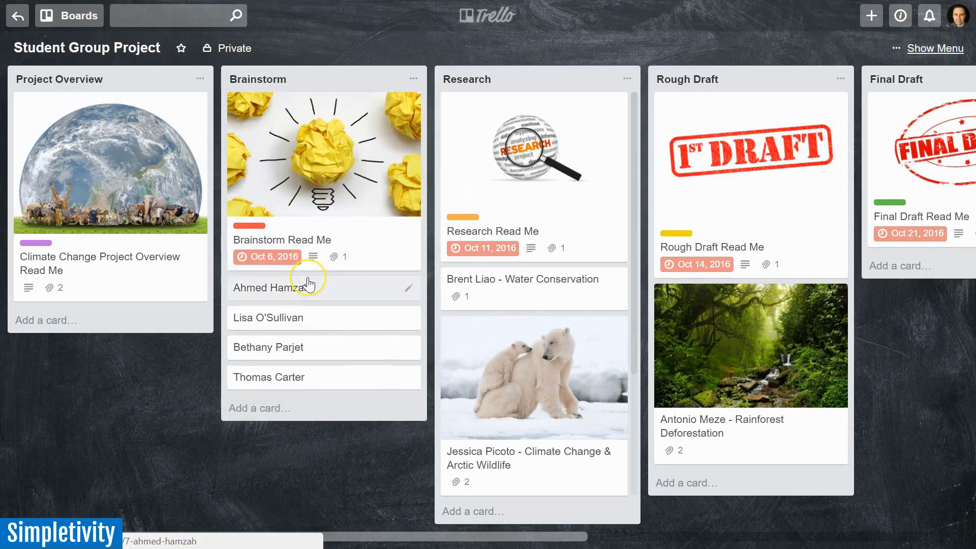
click(321, 218)
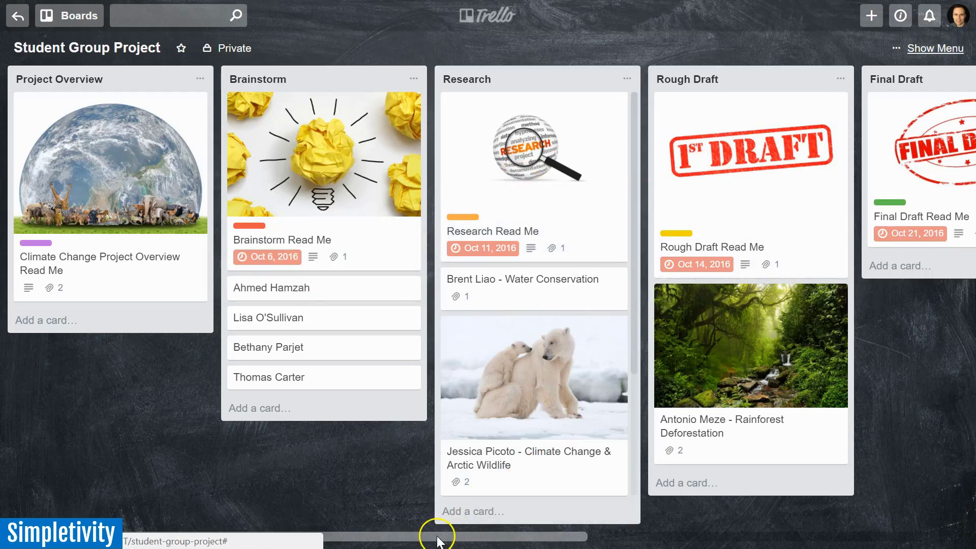
- Open the Research Read Me card and look through the student topic cards in the Research list
drag(438, 540, 506, 540)
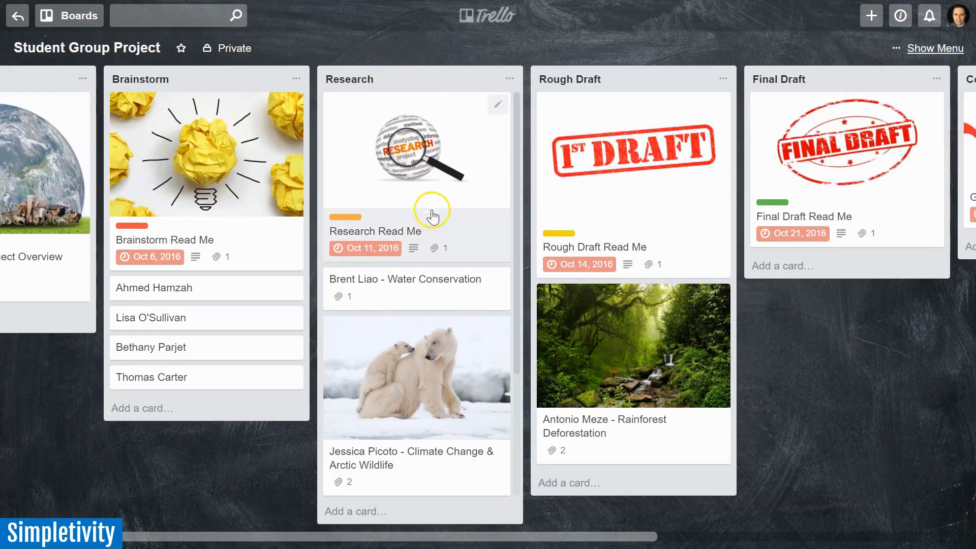
scroll(435, 221, down, 3)
scroll(438, 223, up, 3)
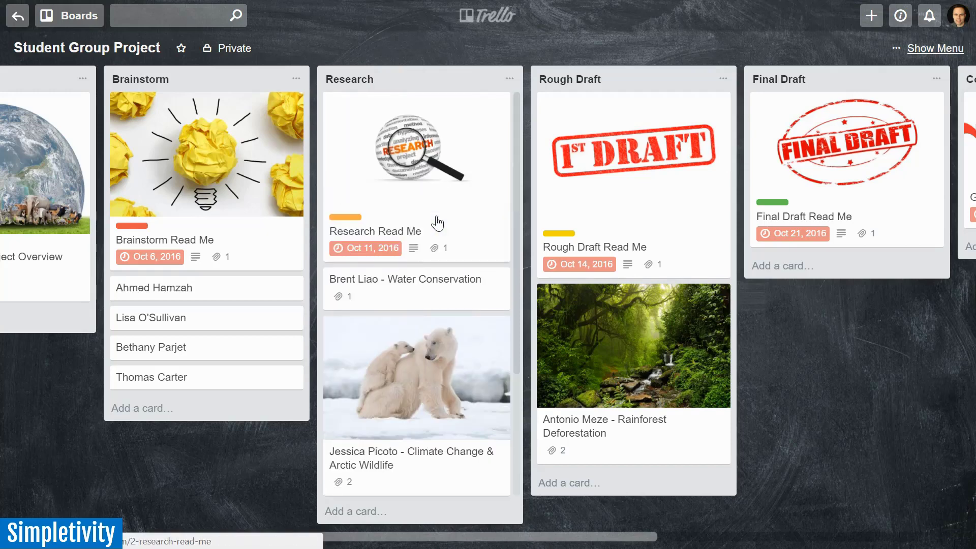
click(427, 199)
scroll(427, 199, down, 3)
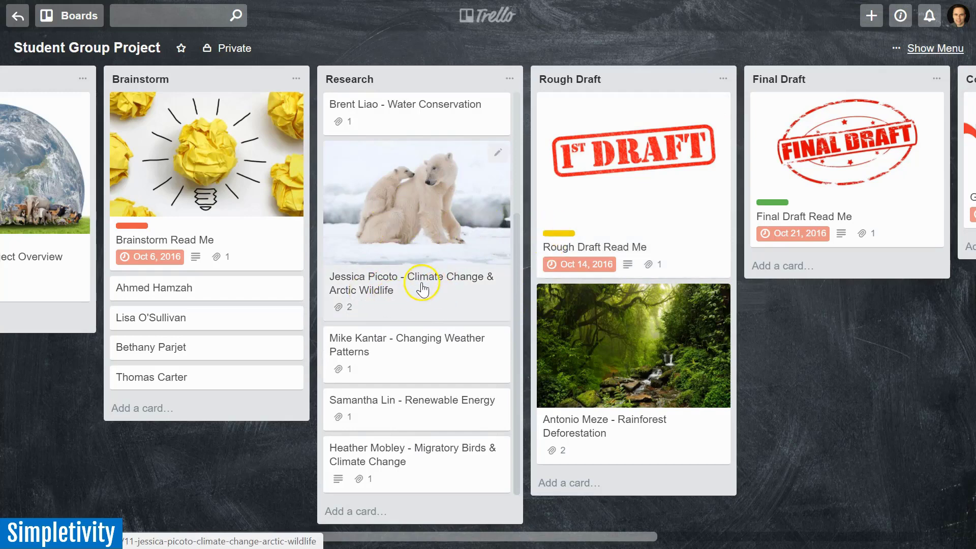
scroll(422, 290, up, 3)
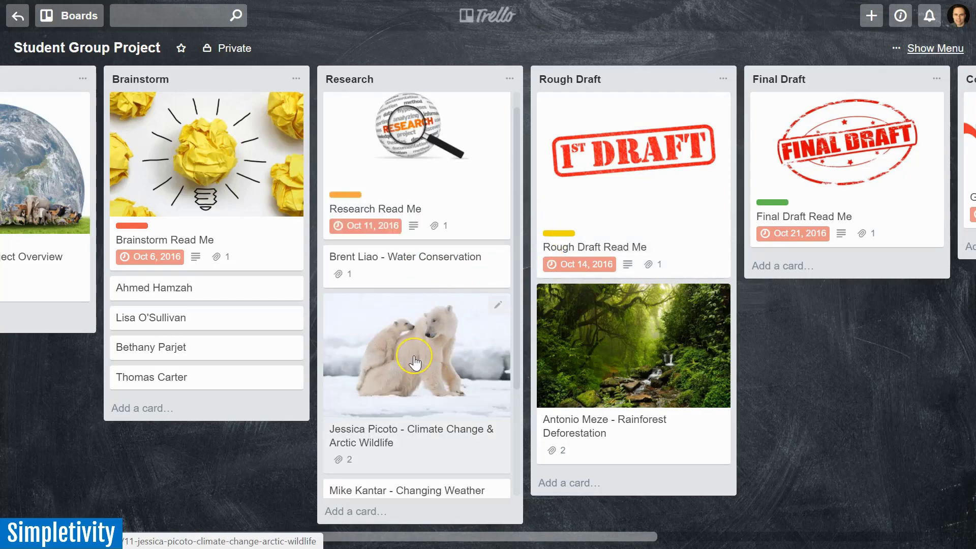
scroll(414, 363, up, 1)
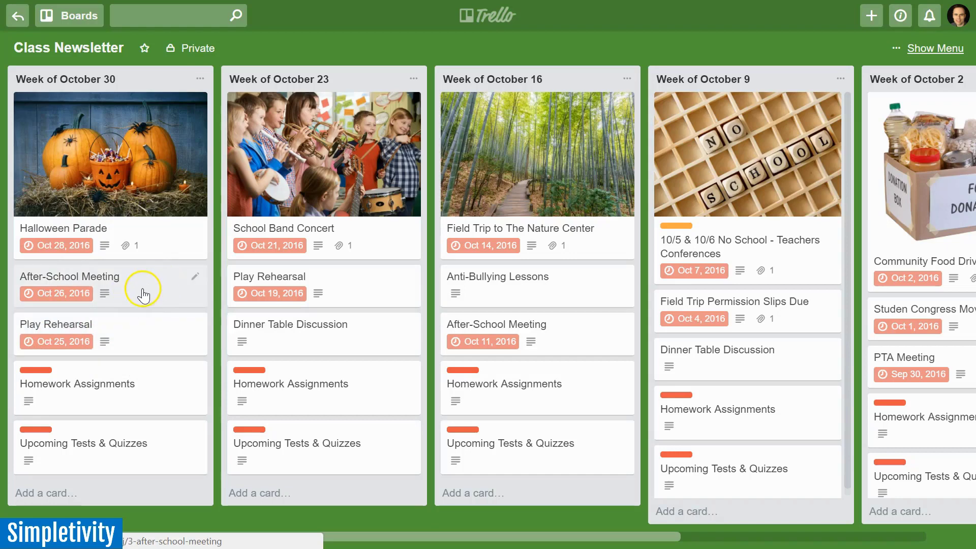
- Open the After-School Meeting card under Week of October 30 to review its due date and description, and close it
click(53, 286)
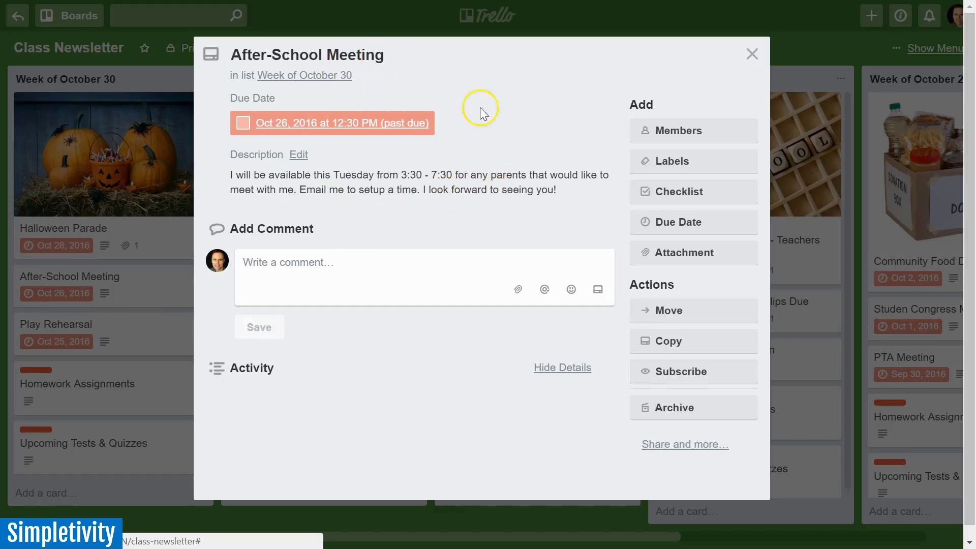
click(752, 54)
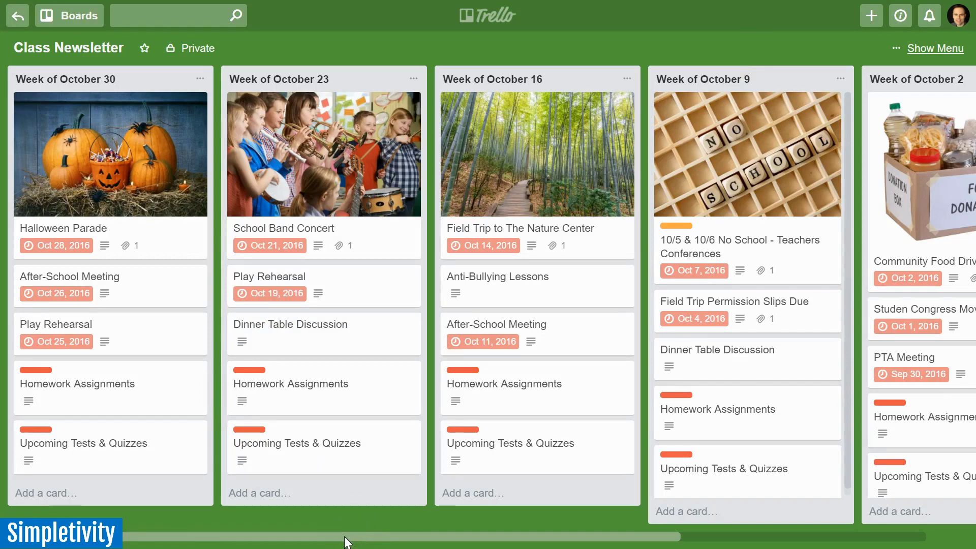
- Look over the Class Newsletter board's weekly lists from Week of October 30 back to Week of October 2
drag(345, 542, 218, 535)
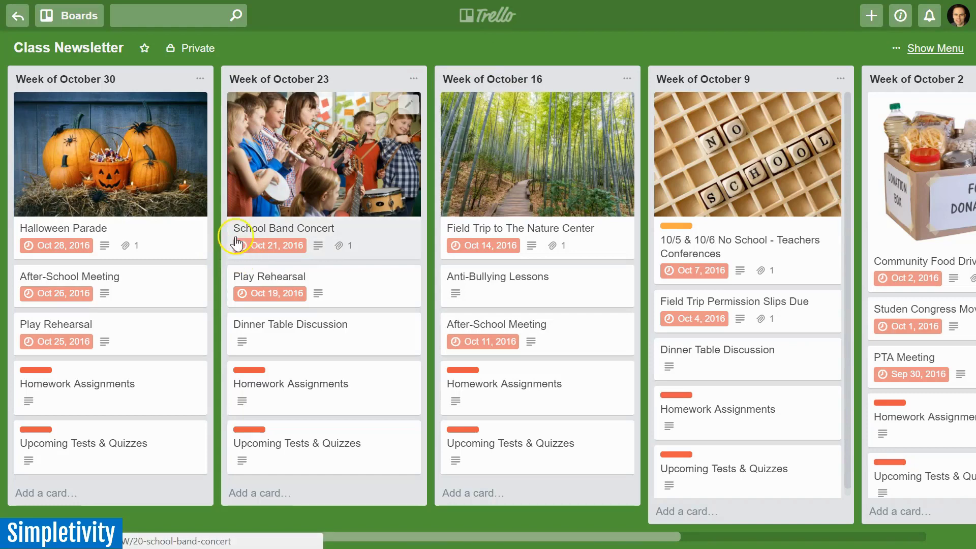
click(391, 49)
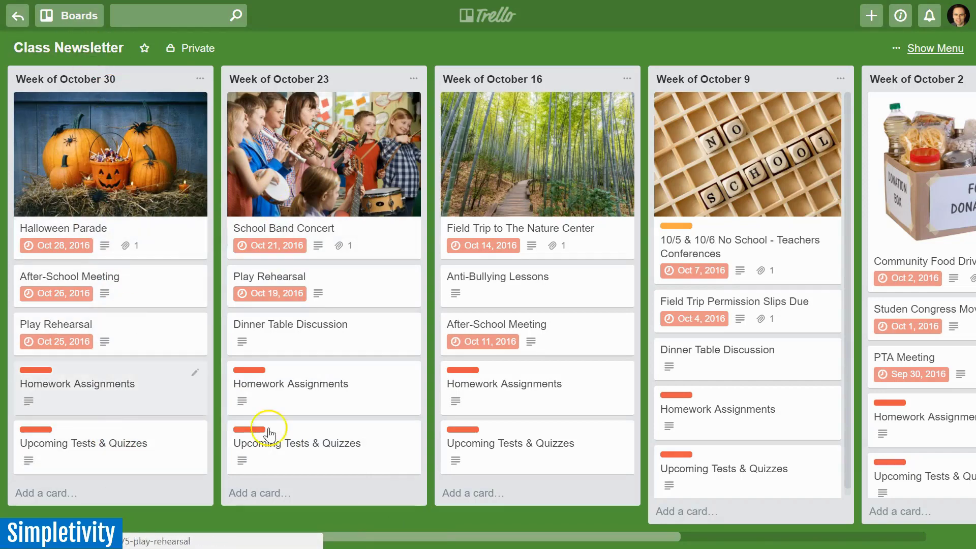
drag(392, 538, 355, 544)
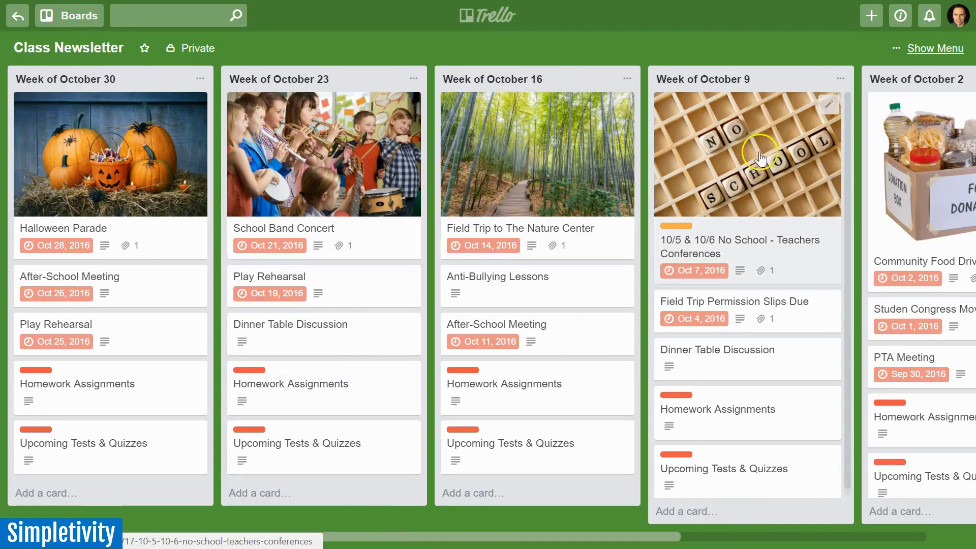
drag(366, 538, 477, 543)
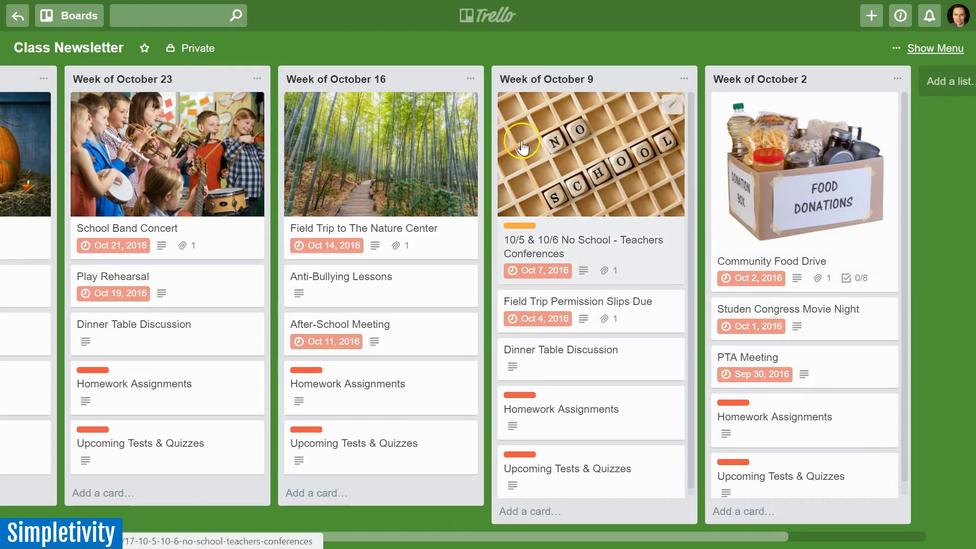
drag(420, 536, 312, 534)
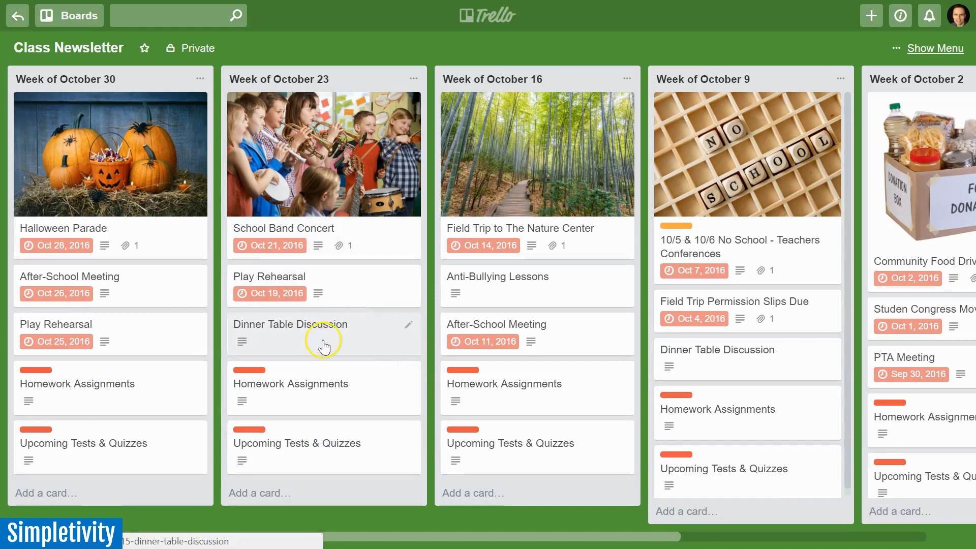
- Move the Dinner Table Discussion card from Week of October 23 to Week of October 30, between Play Rehearsal and Homework Assignments
drag(328, 339, 56, 384)
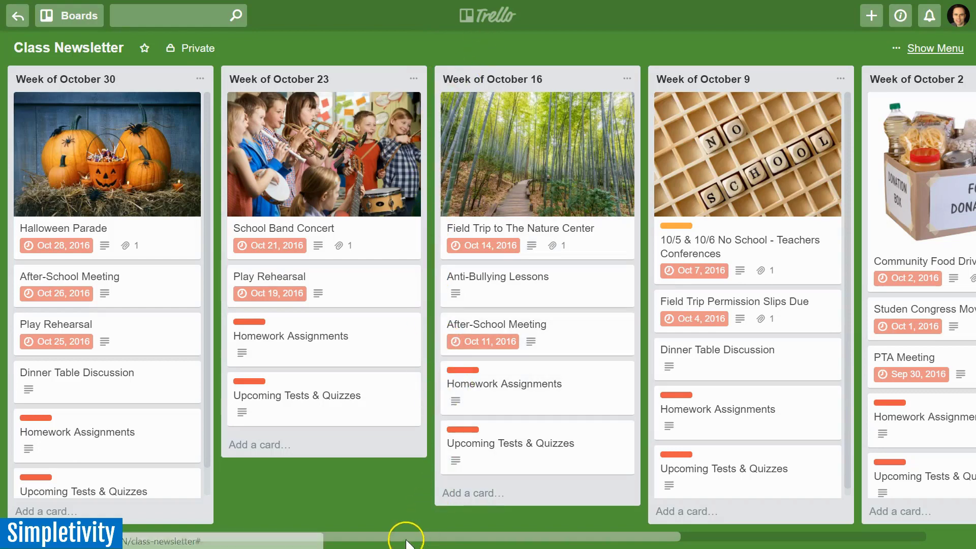
drag(405, 539, 314, 542)
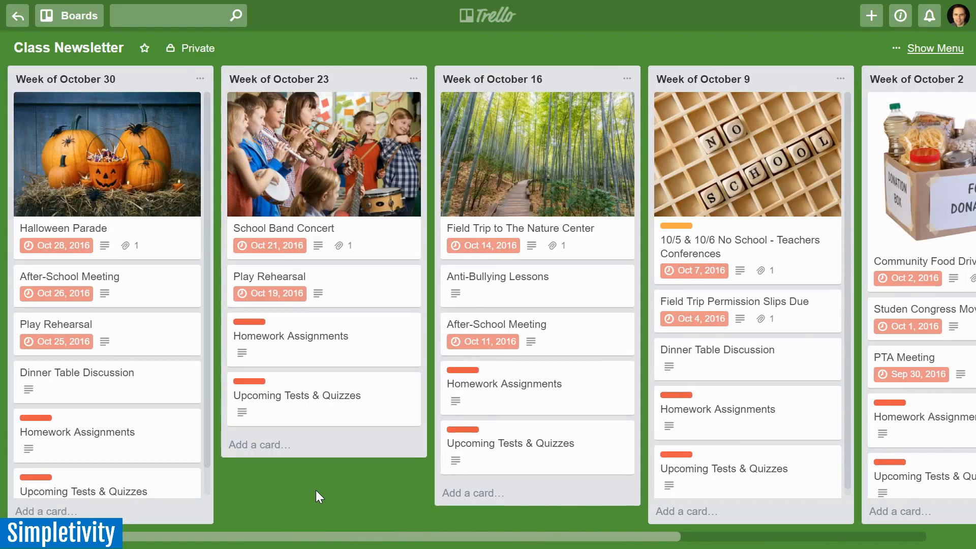
click(428, 210)
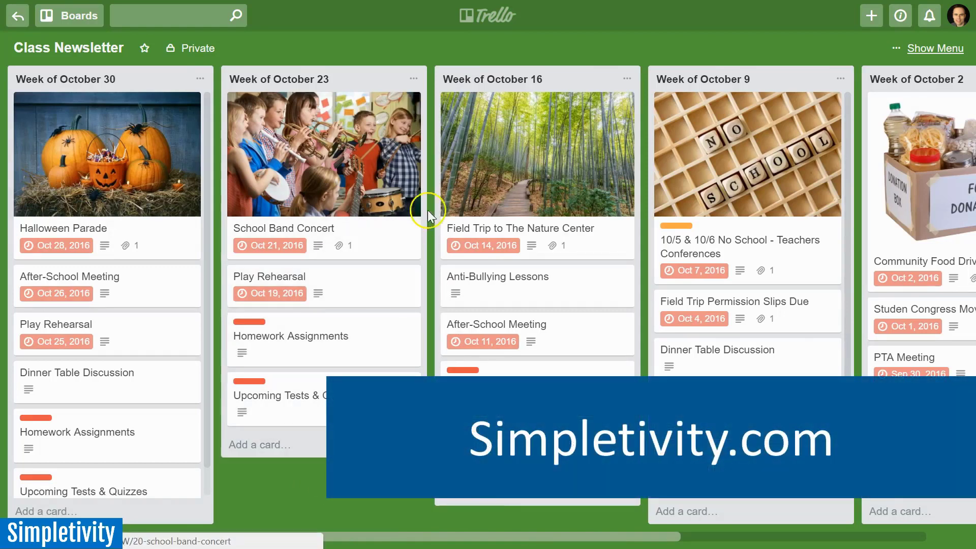